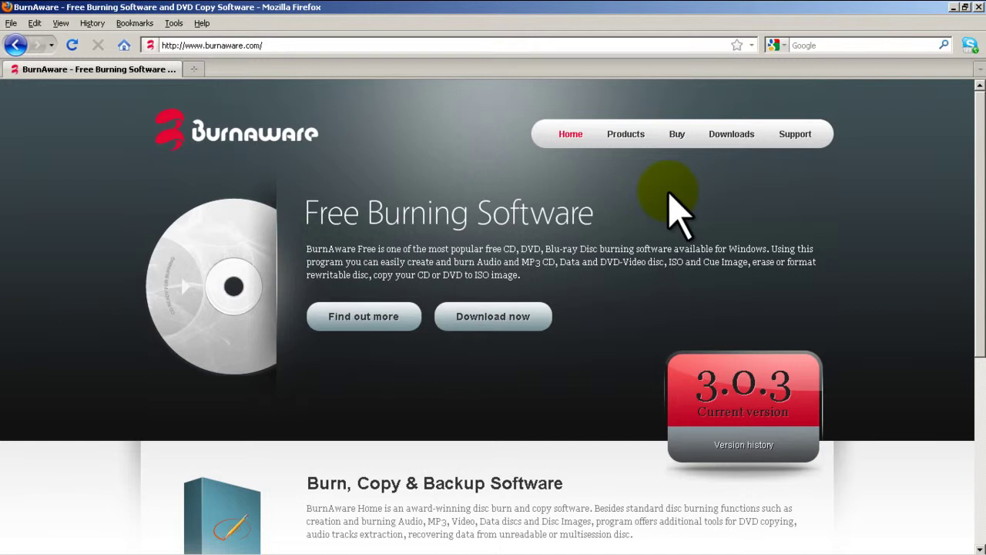
- Open the BurnAware downloads page and compare the features of the Free, Home and Professional editions
left_click(724, 143)
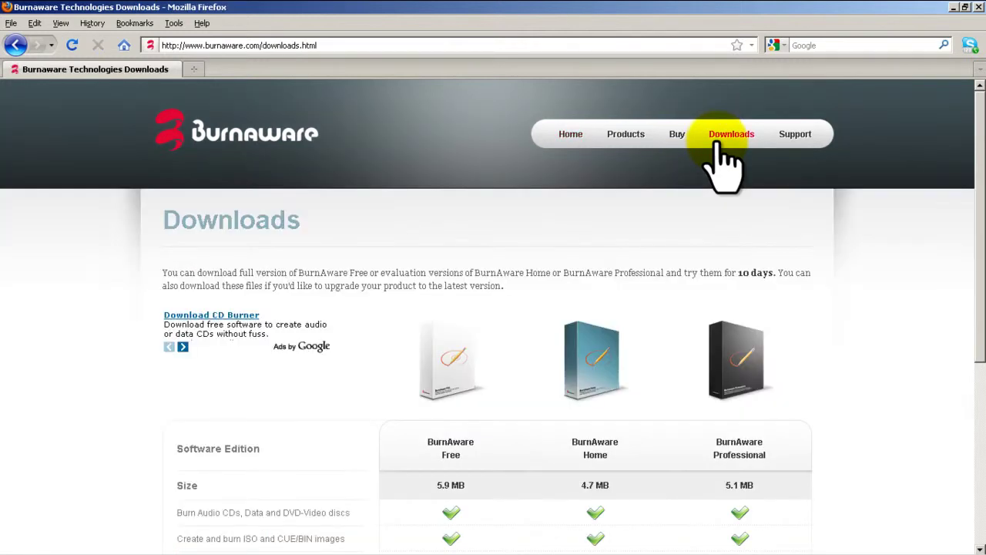
scroll(704, 185, "down", 8)
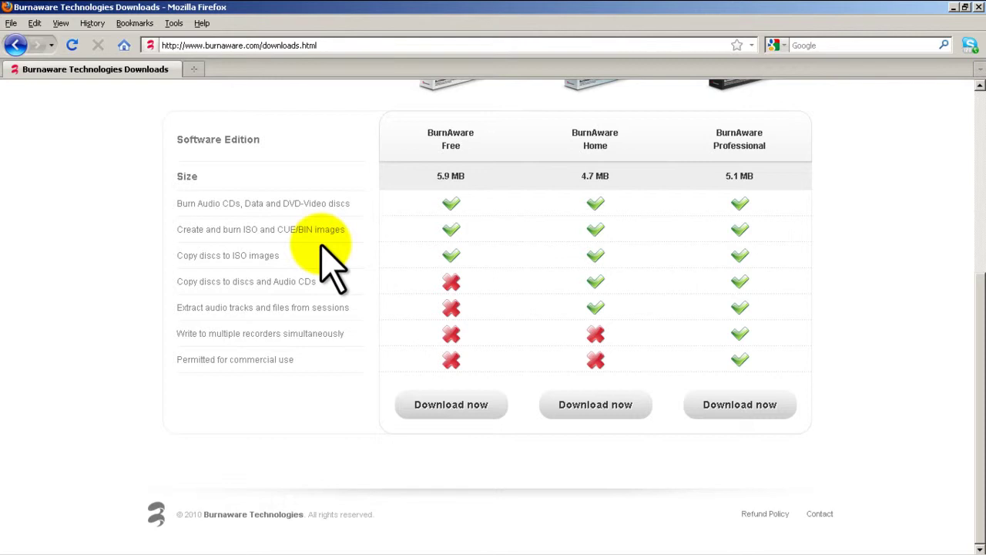
scroll(322, 246, "up", 4)
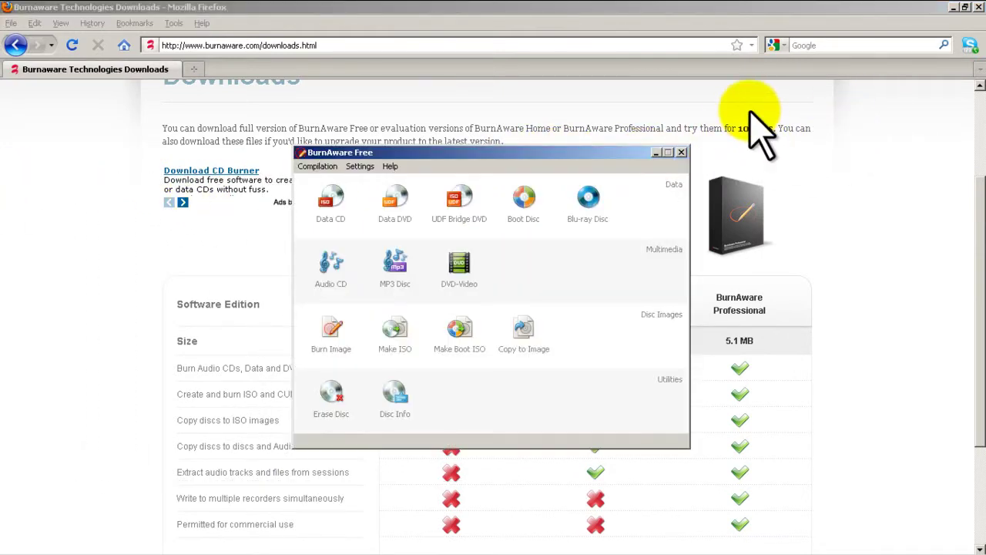
- Switch to BurnAware Free, move its window higher on the screen and review the available program settings
left_click_drag(617, 151, 620, 86)
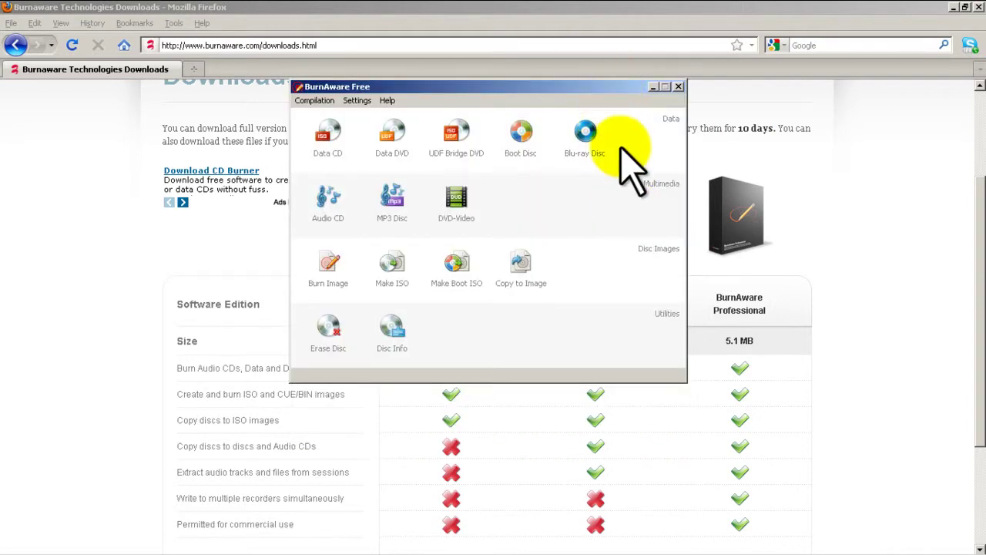
left_click(357, 101)
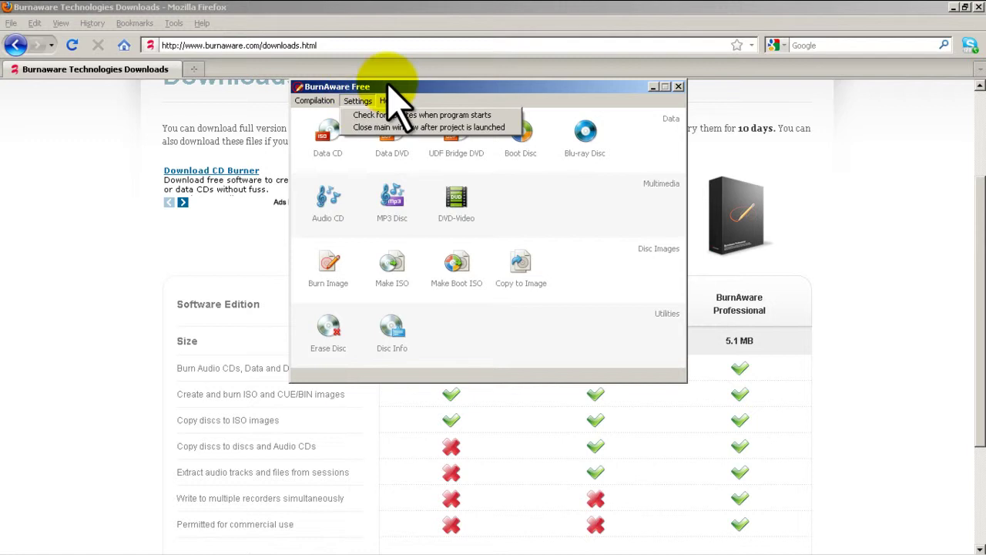
left_click(389, 85)
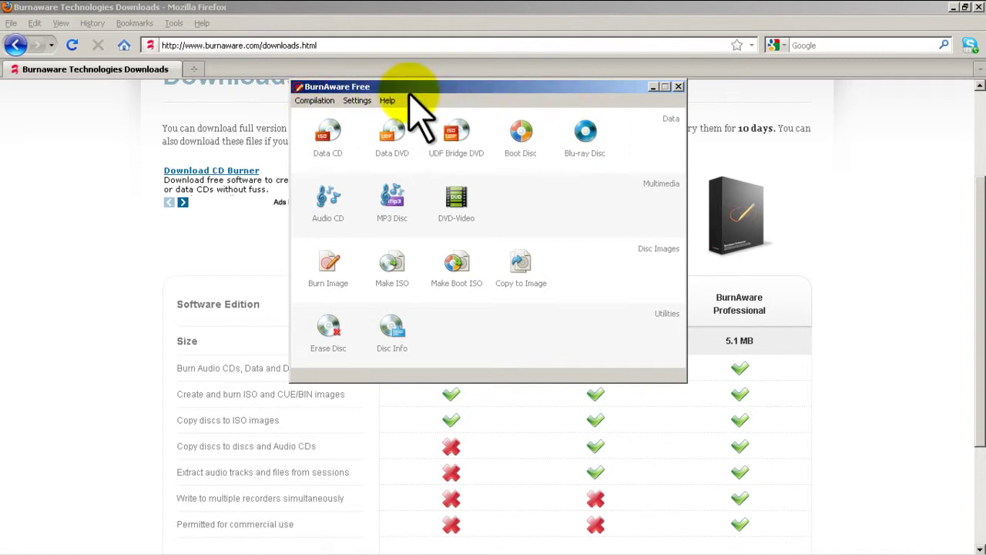
- Start a Data CD compilation and review the available recorders and write speeds
left_click(332, 139)
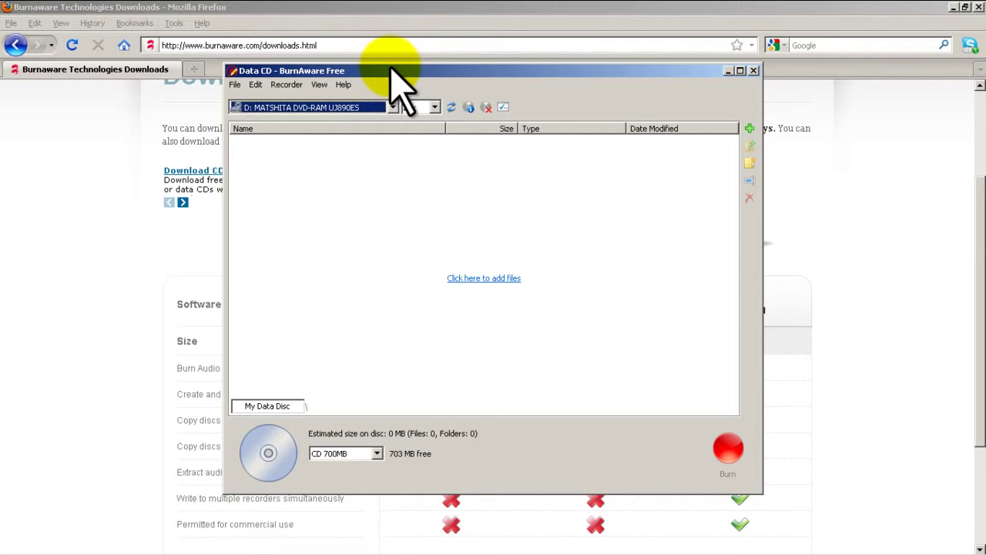
left_click_drag(391, 75, 396, 57)
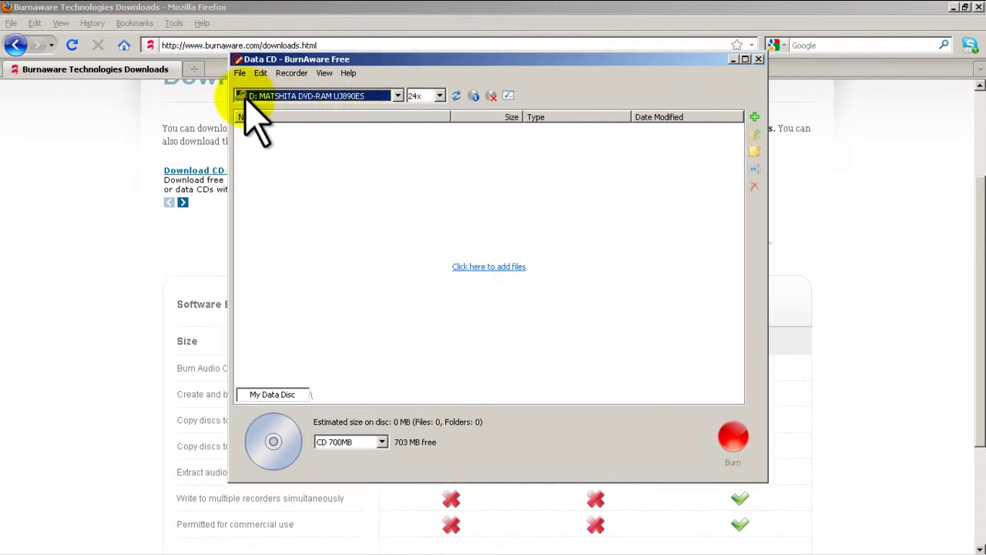
left_click(397, 96)
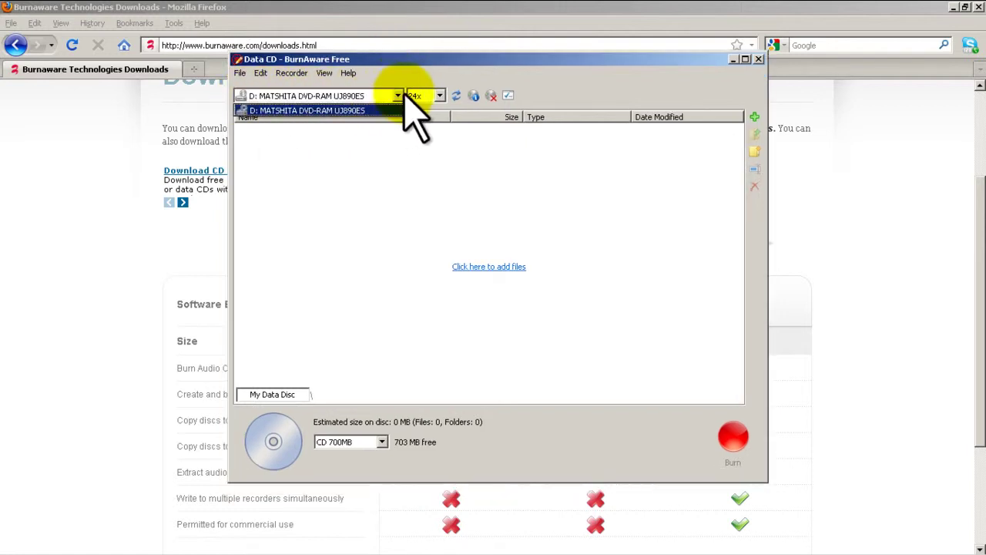
left_click(401, 95)
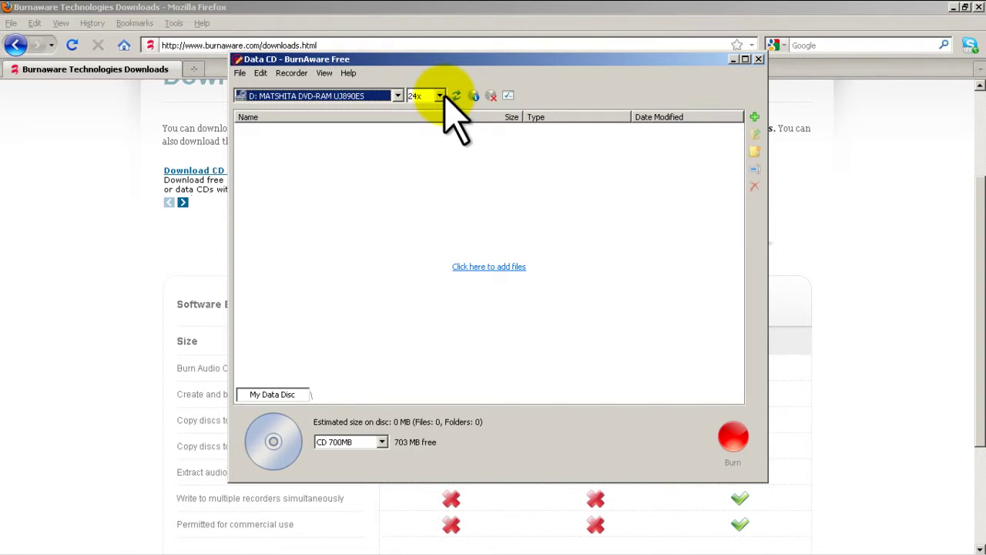
left_click(439, 95)
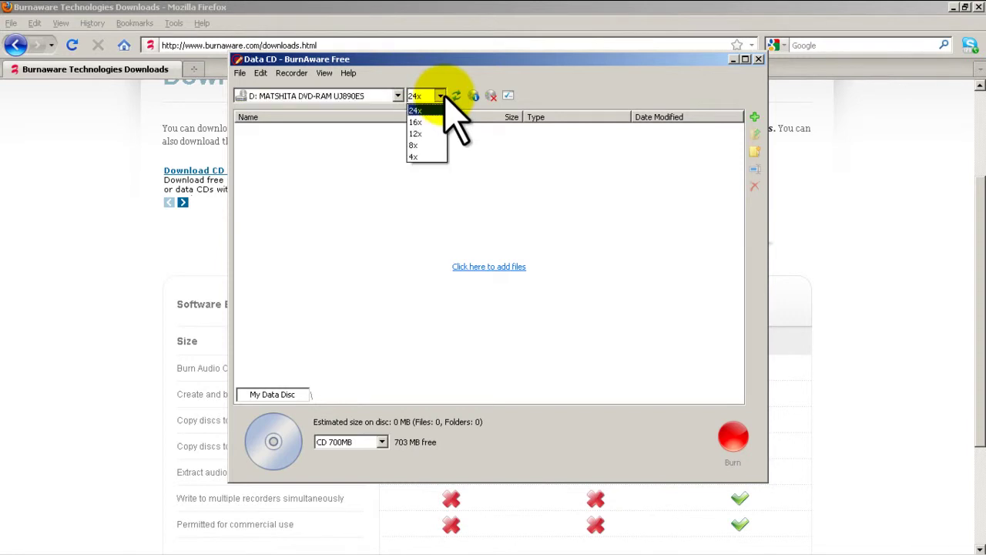
left_click(439, 94)
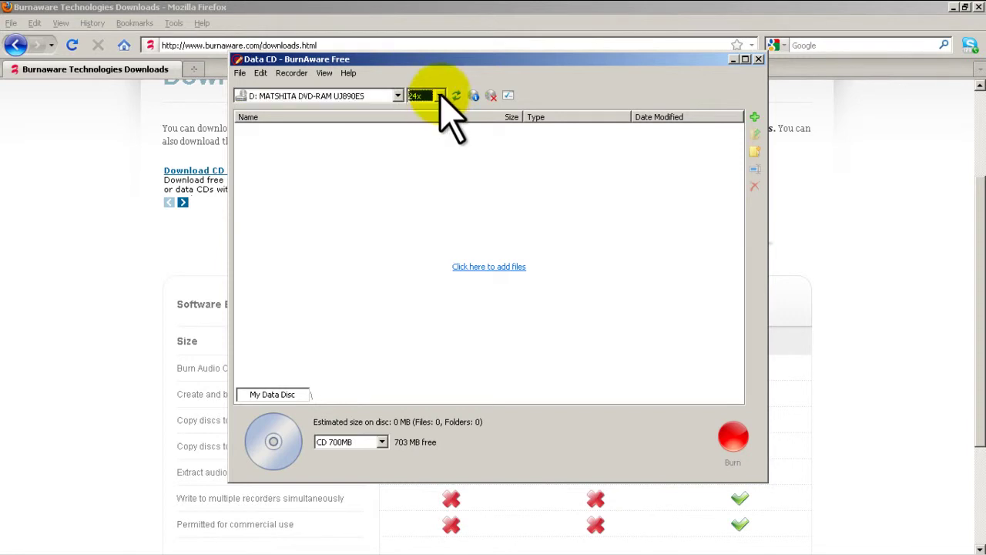
- Open the Desktop folder in Windows Explorer and place its window beside the Data CD file list
left_click(106, 543)
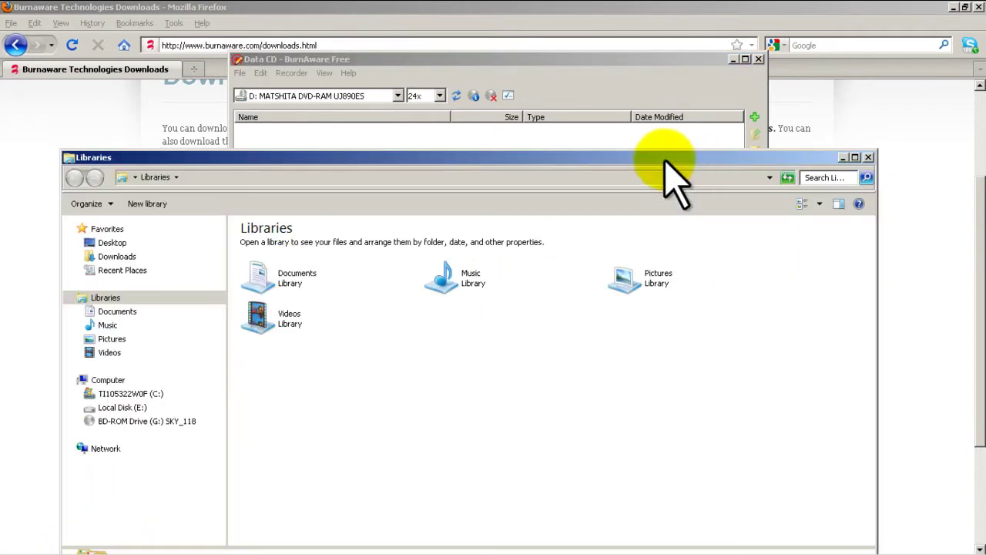
left_click(112, 243)
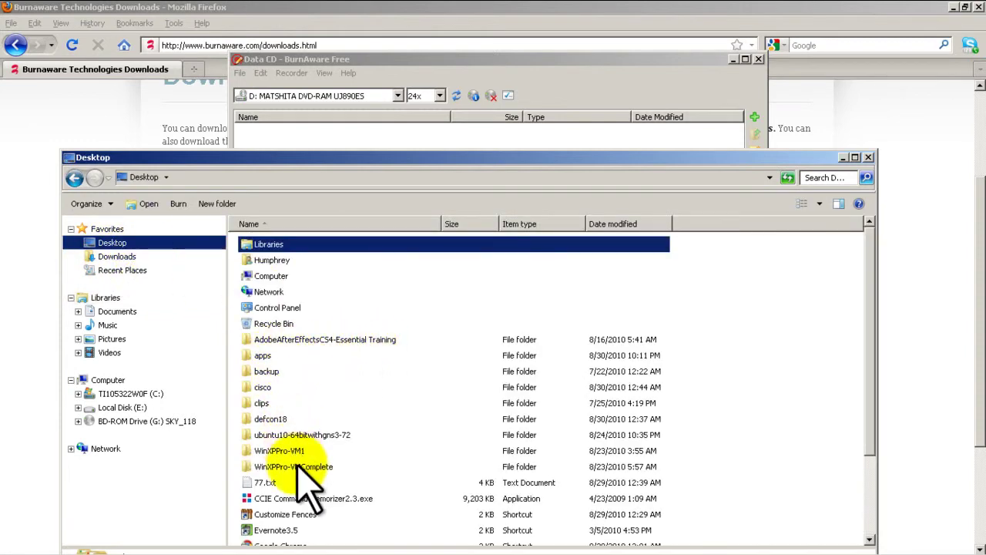
left_click_drag(435, 158, 872, 71)
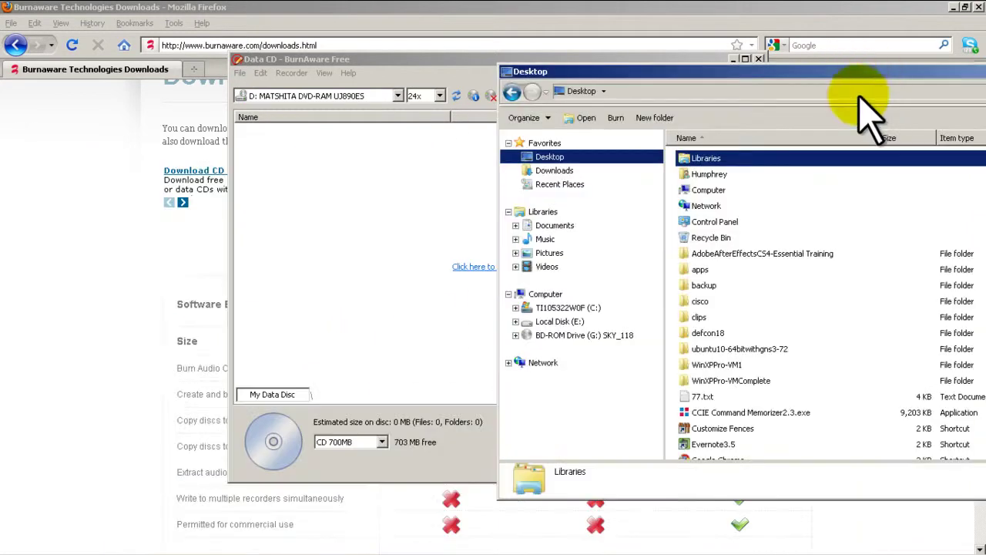
- Add CCIE Command Memorizer2.3.exe, the Evernote3.5 shortcut, Oreilley-ipv6.pdf and Ticket Receipt.pdf from the Desktop to the Data CD compilation
left_click_drag(731, 413, 366, 211)
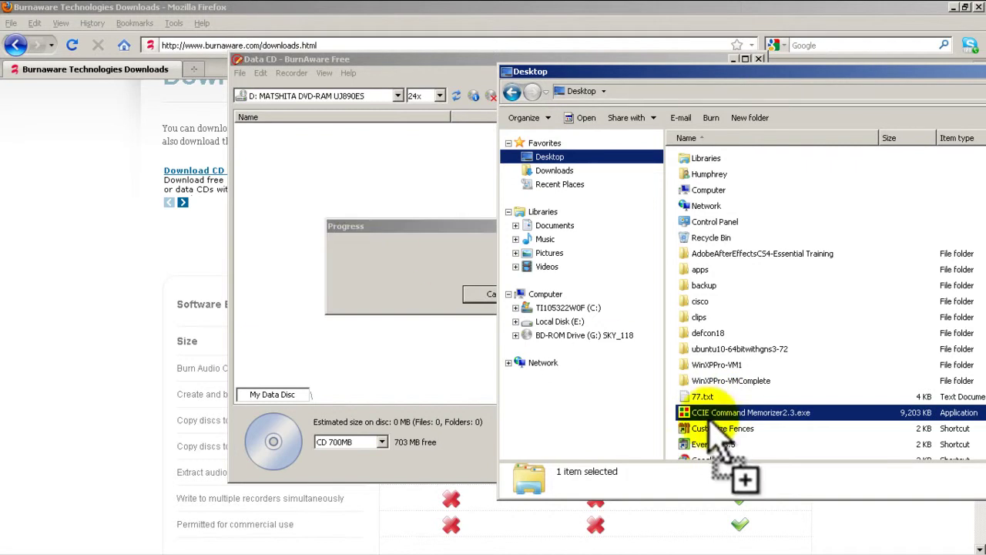
left_click_drag(713, 443, 334, 203)
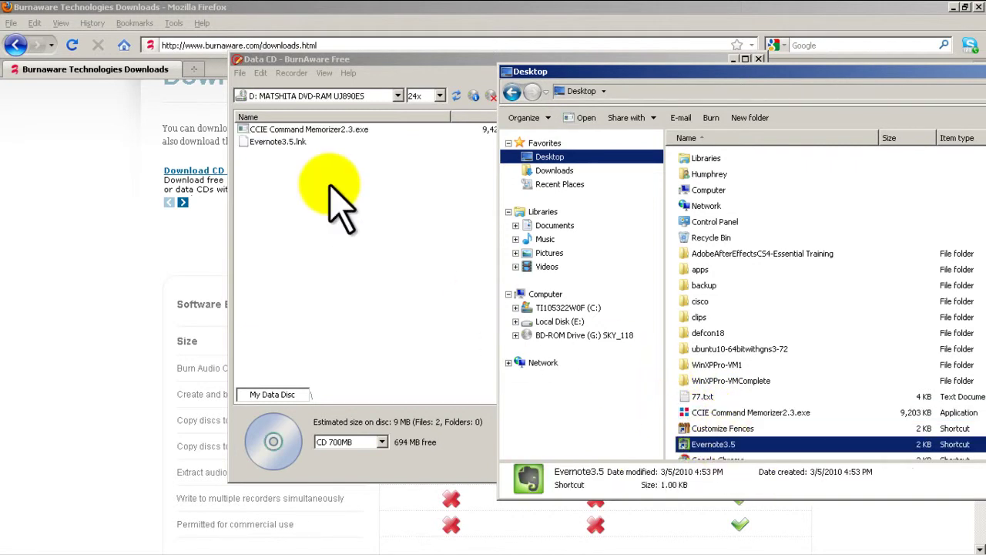
left_click(774, 414)
scroll(777, 420, "down", 2)
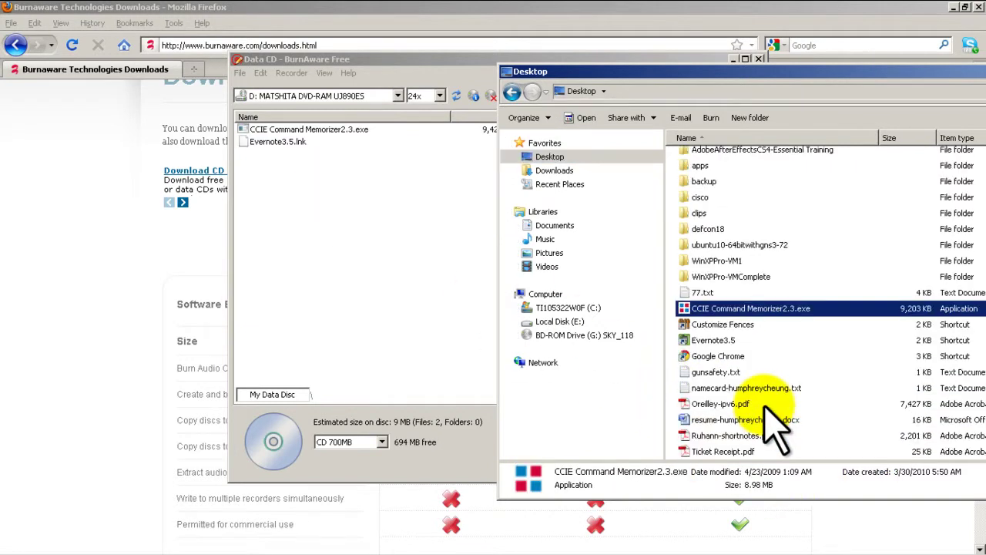
left_click_drag(732, 403, 332, 189)
left_click_drag(723, 451, 269, 202)
left_click(363, 58)
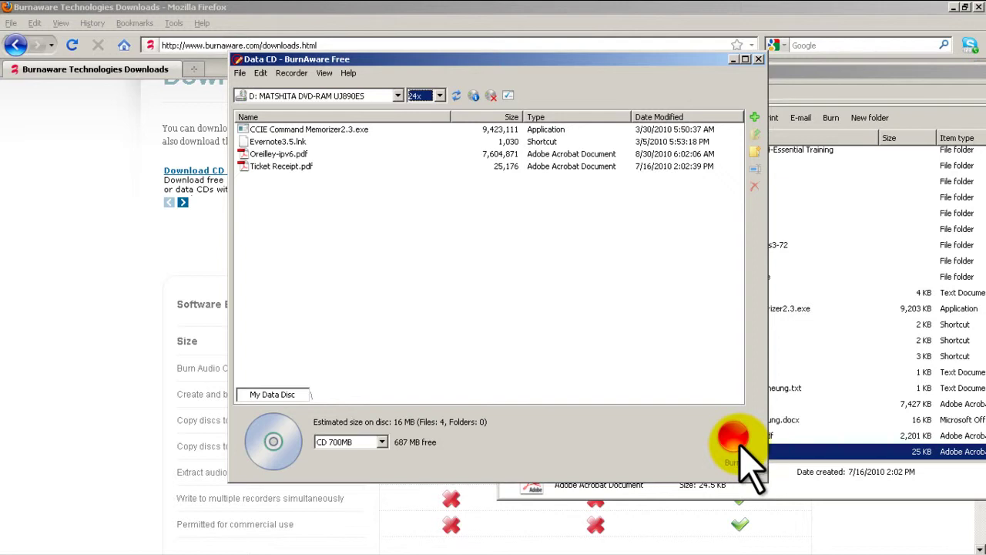
- Set the compilation's disc size to DVD 4.7GB
left_click(381, 441)
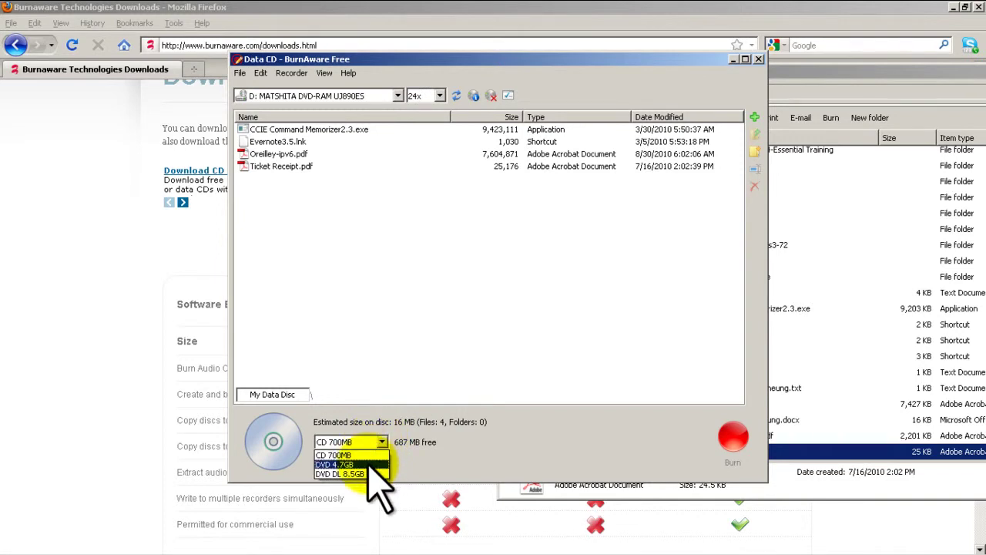
left_click(369, 465)
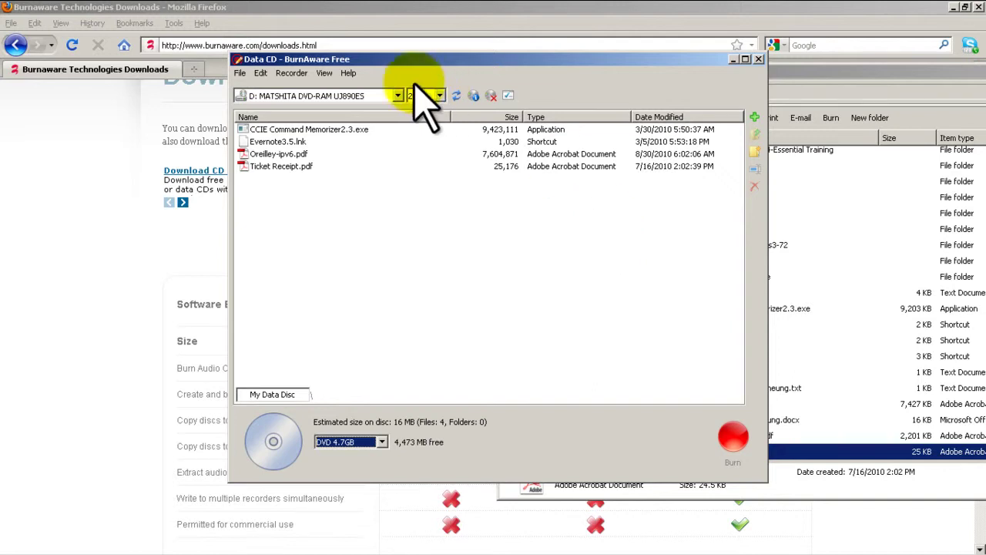
left_click(381, 442)
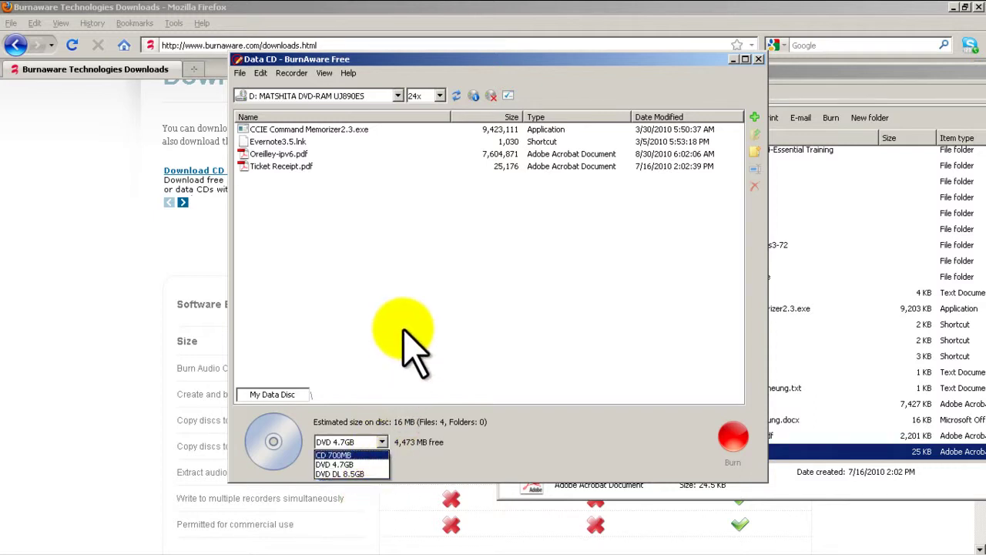
left_click(416, 308)
- Return to the welcome screen and start an Audio CD compilation
left_click(239, 73)
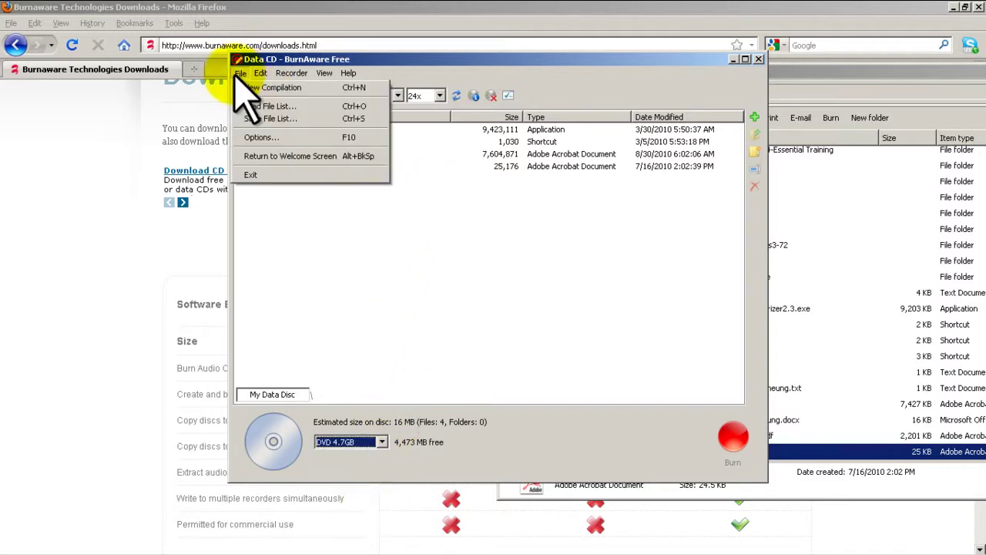
left_click(281, 156)
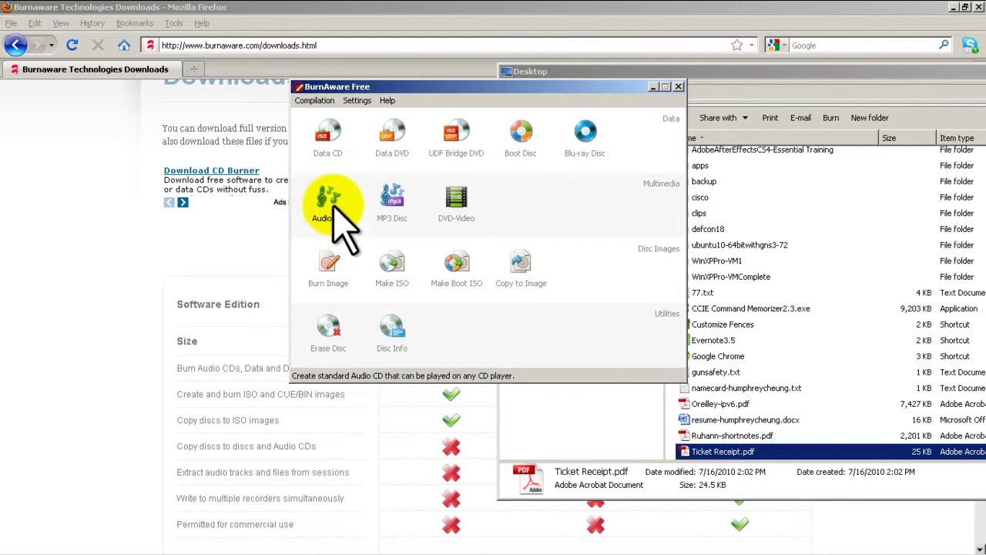
left_click(392, 198)
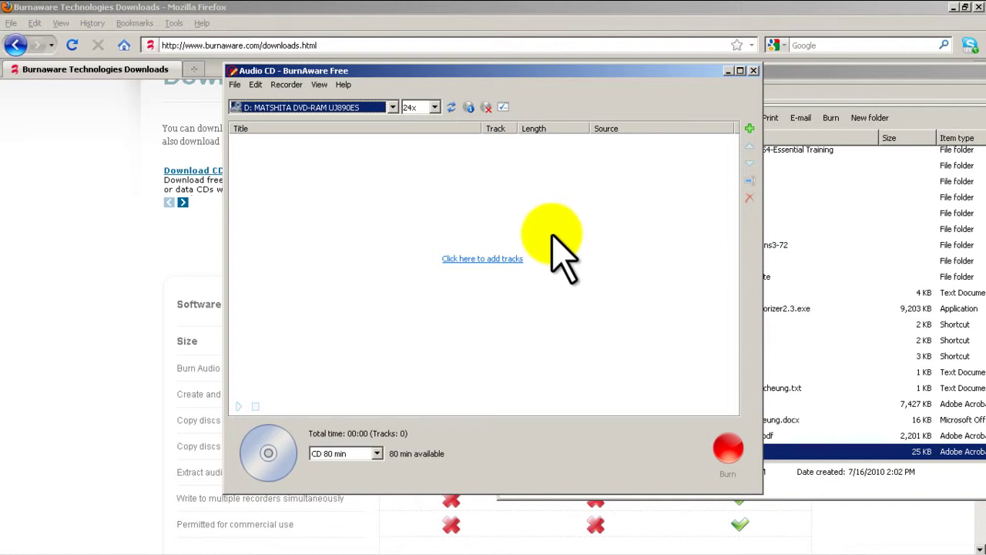
- Browse in Windows Explorer to the unknown album folder under Unknown artist in the Music library
left_click(911, 99)
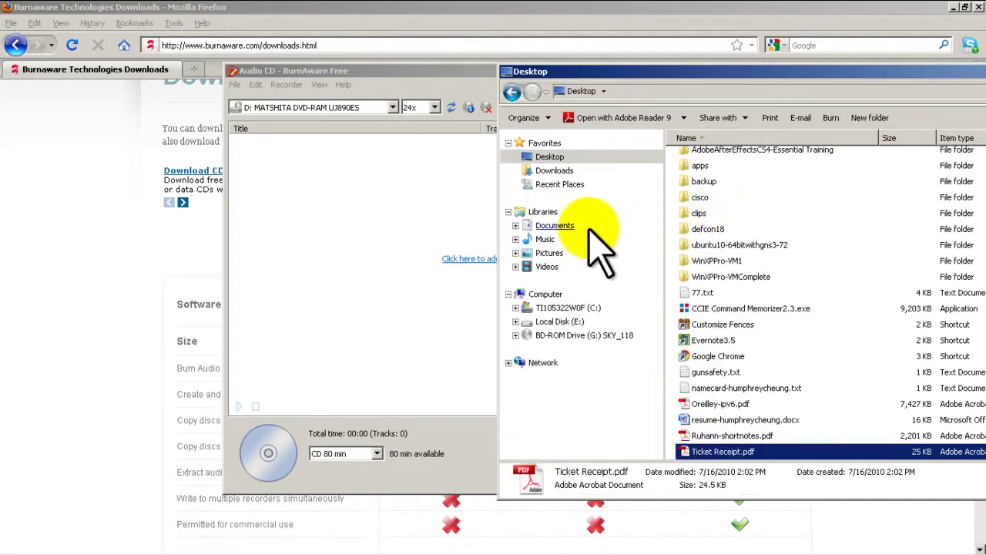
left_click(547, 240)
double_click(697, 245)
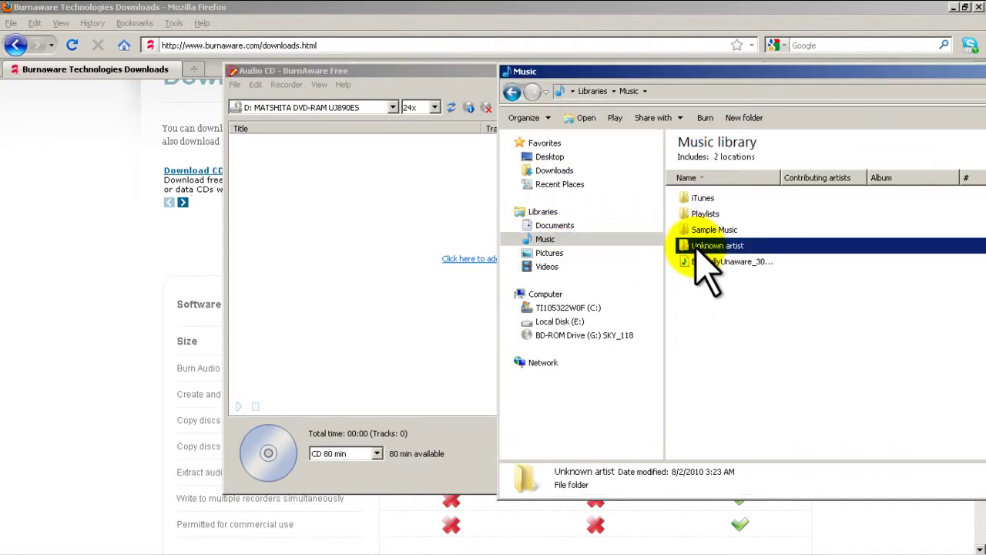
double_click(712, 200)
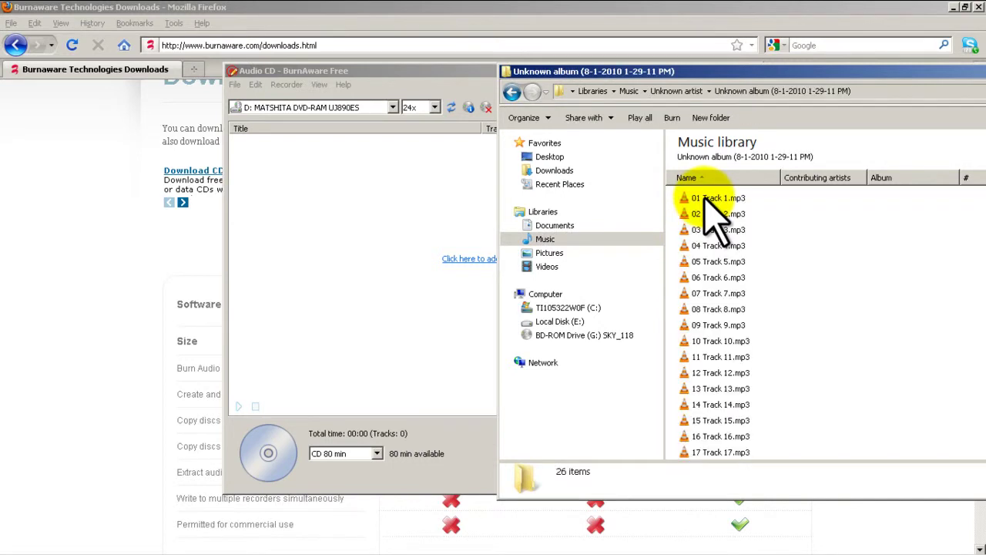
- Add all MP3 tracks of the unknown album to the Audio CD compilation
left_click(705, 200)
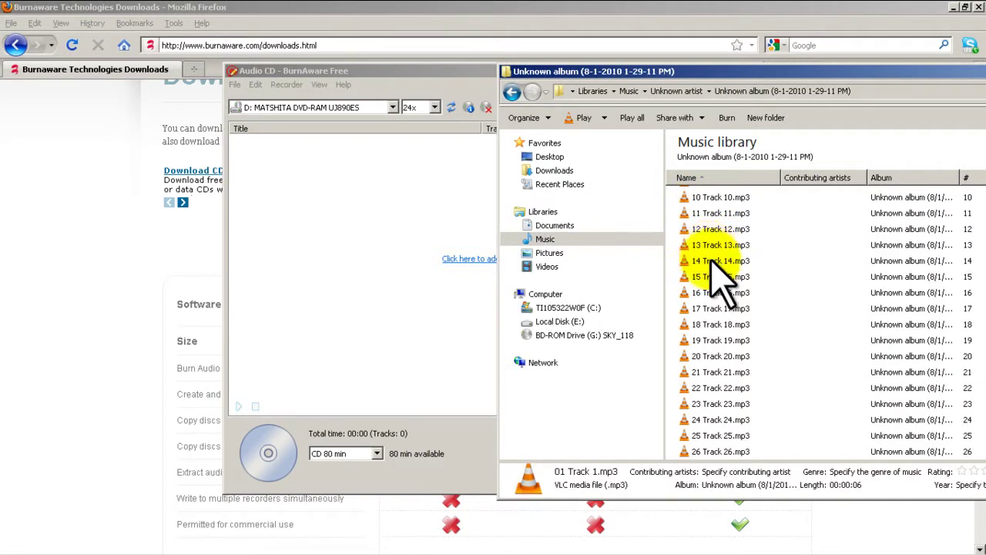
key("ctrl+a")
left_click_drag(740, 362, 346, 209)
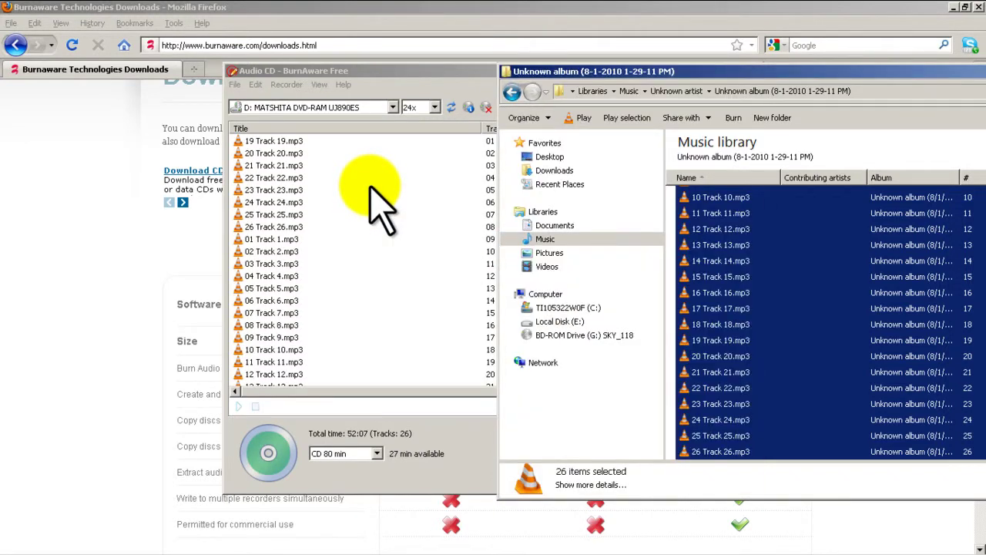
left_click(371, 189)
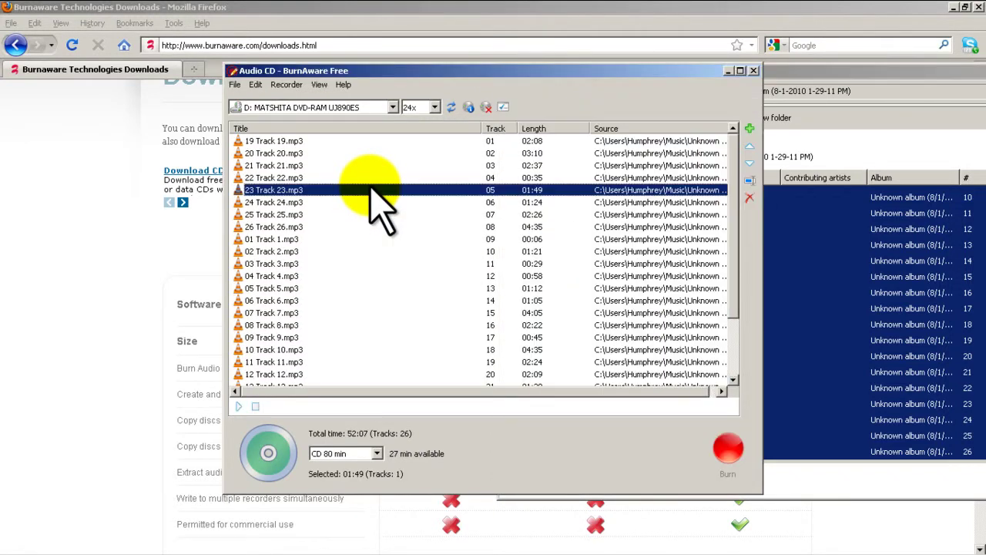
- Switch the audio disc capacity to CD 74 min and back to CD 80 min
left_click(377, 453)
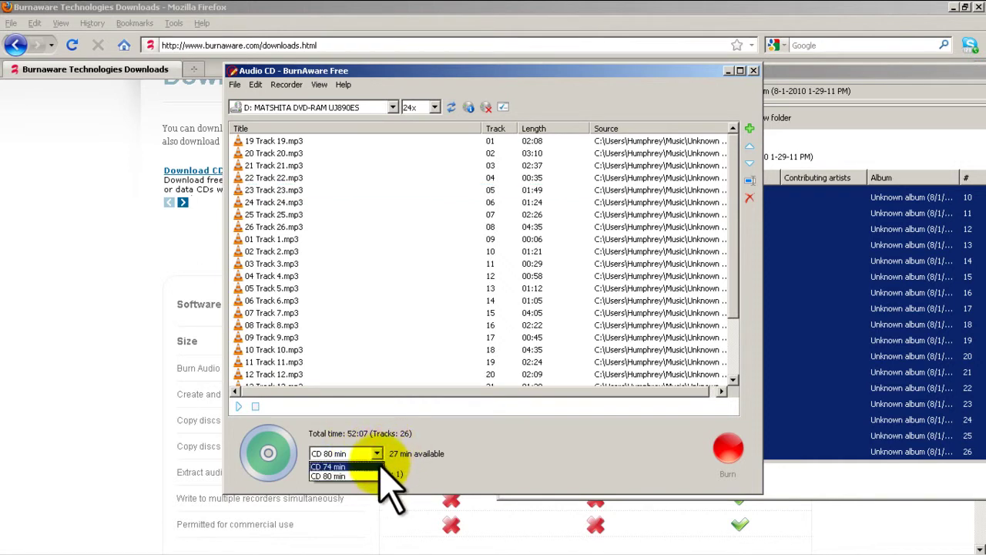
left_click(371, 464)
left_click(376, 453)
left_click(371, 474)
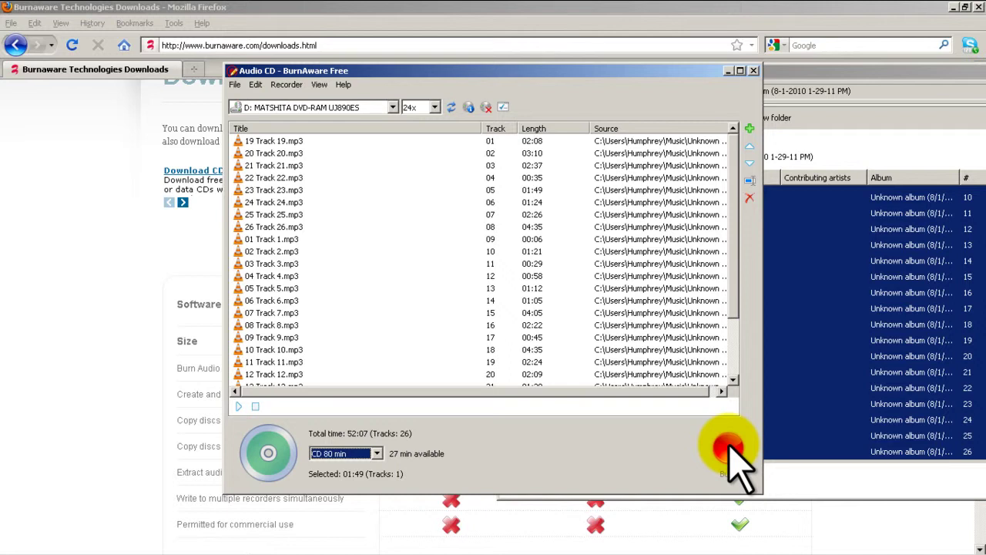
- Return to the welcome screen and open a DVD-Video project
left_click(235, 84)
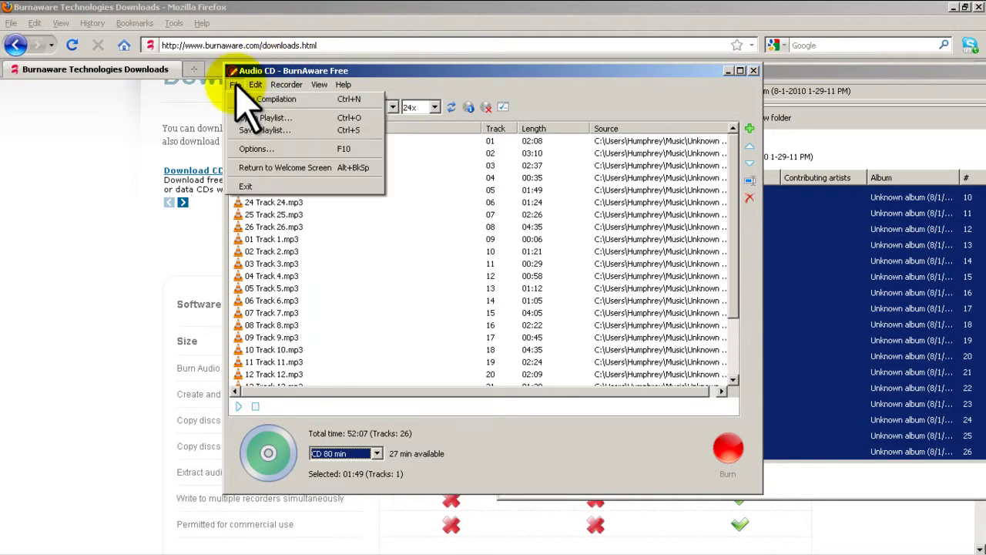
left_click(247, 167)
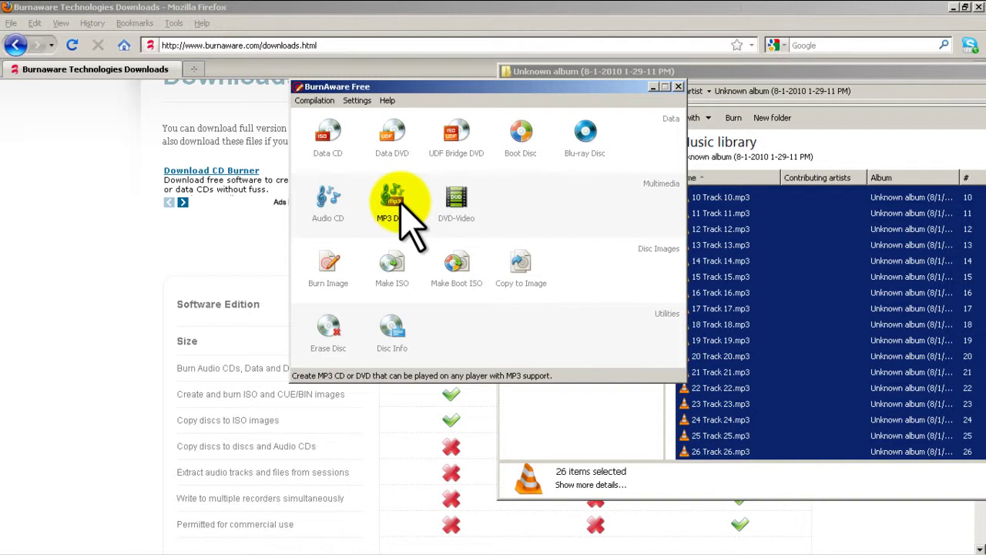
left_click(448, 202)
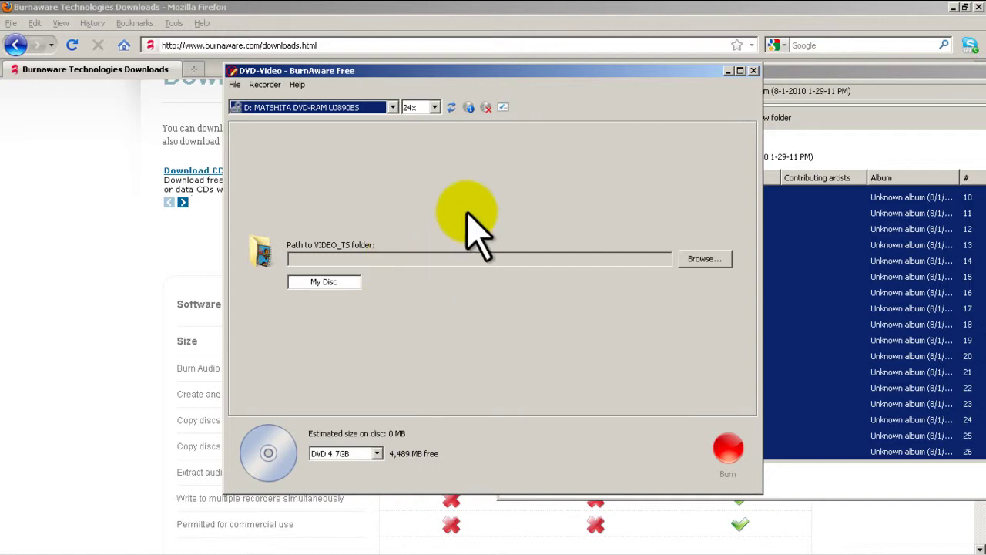
- Leave the DVD-Video project for the welcome screen and open the Disc Info utility
left_click(235, 85)
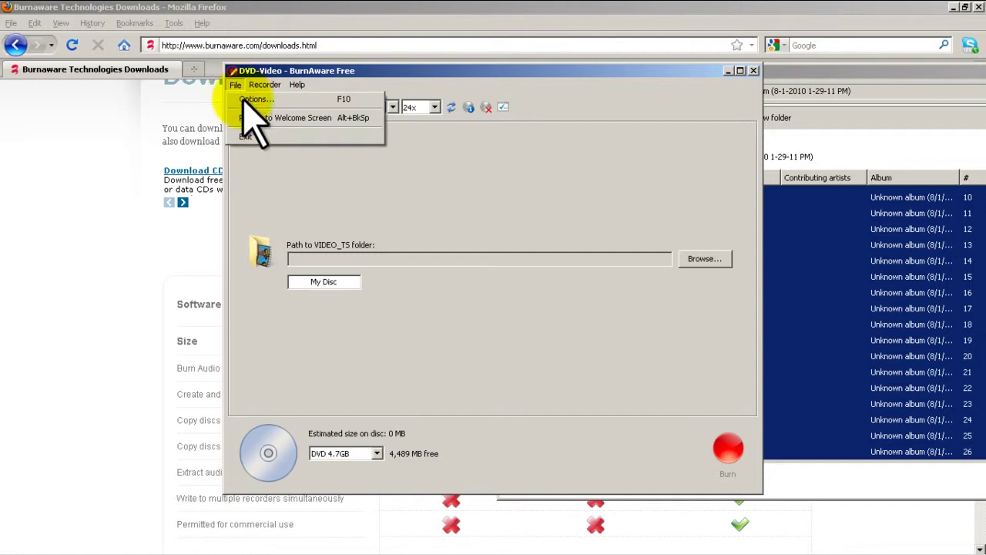
left_click(250, 116)
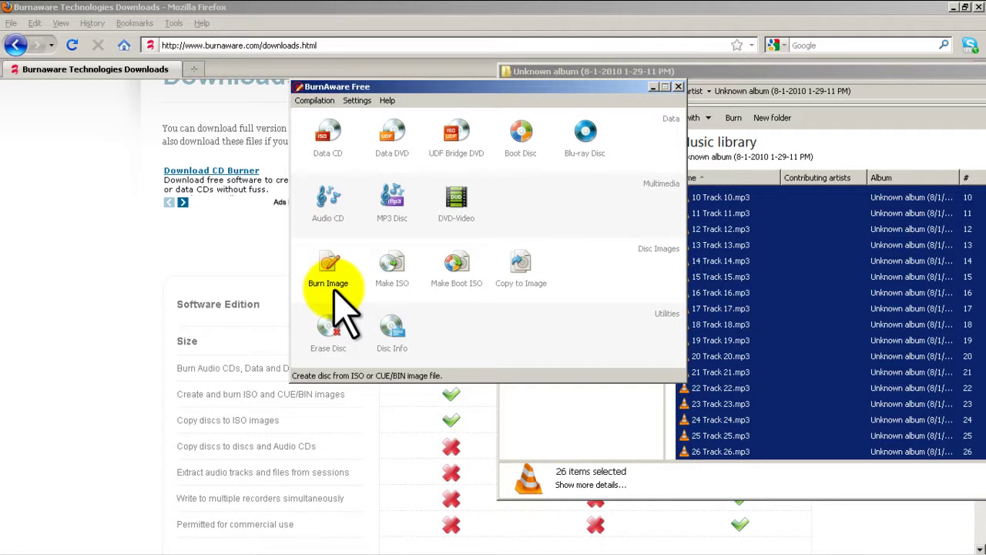
left_click(392, 277)
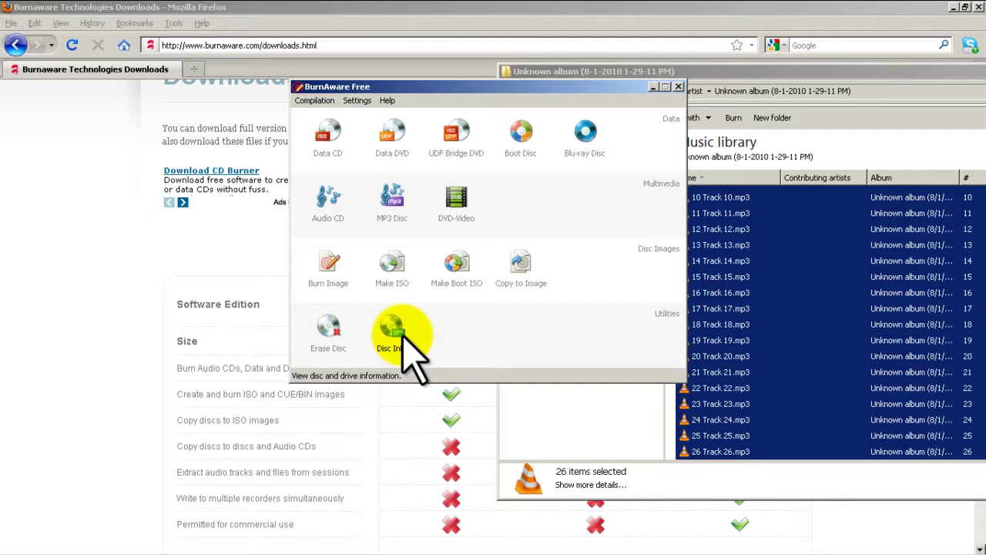
left_click(393, 335)
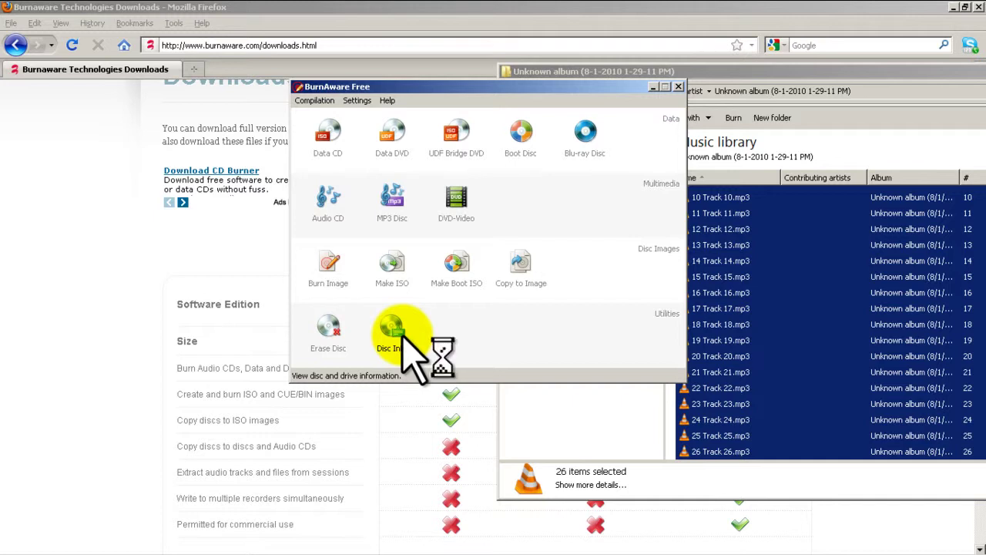